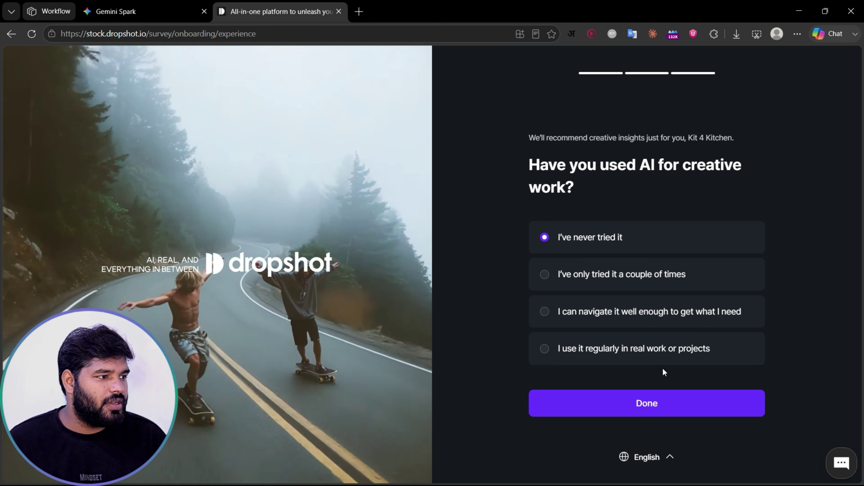
Submit the onboarding survey on AI experience and accept the marketing agreement to claim the 300 free credits.
{"action": "left_click", "coordinate": [683, 402]}
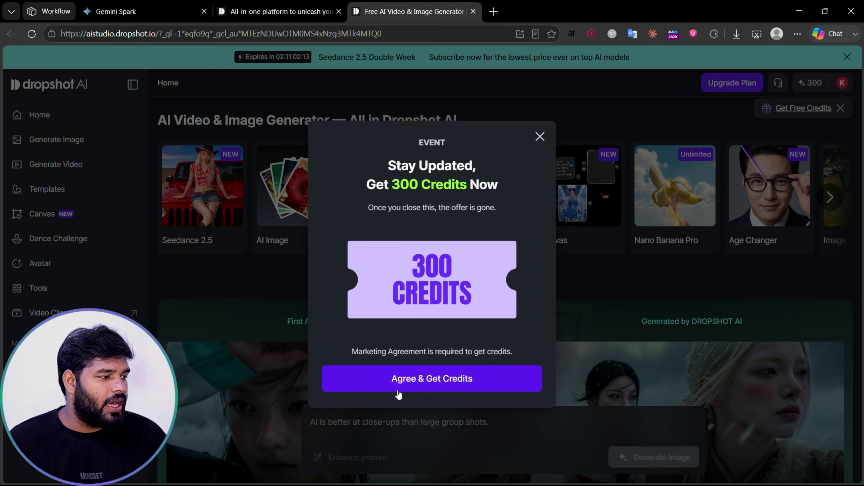
{"action": "left_click", "coordinate": [448, 380]}
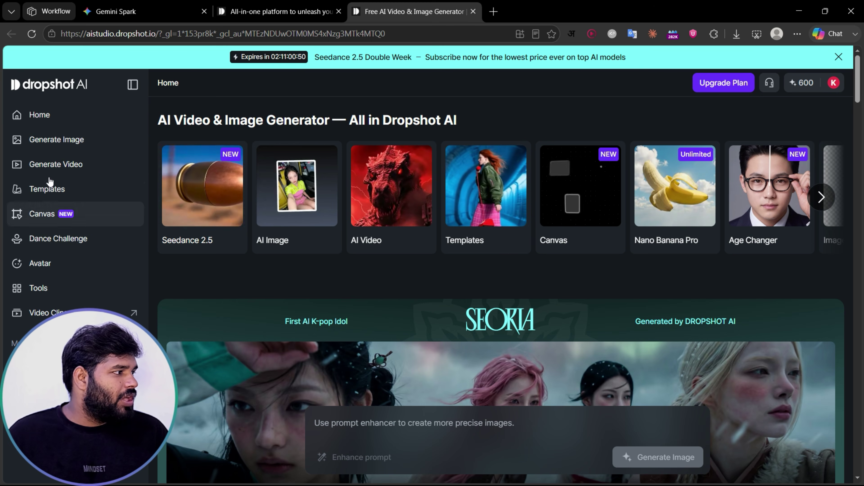
Open the video generator and change its model to Seedance 2.5.
{"action": "left_click", "coordinate": [71, 167]}
{"action": "left_click", "coordinate": [325, 168]}
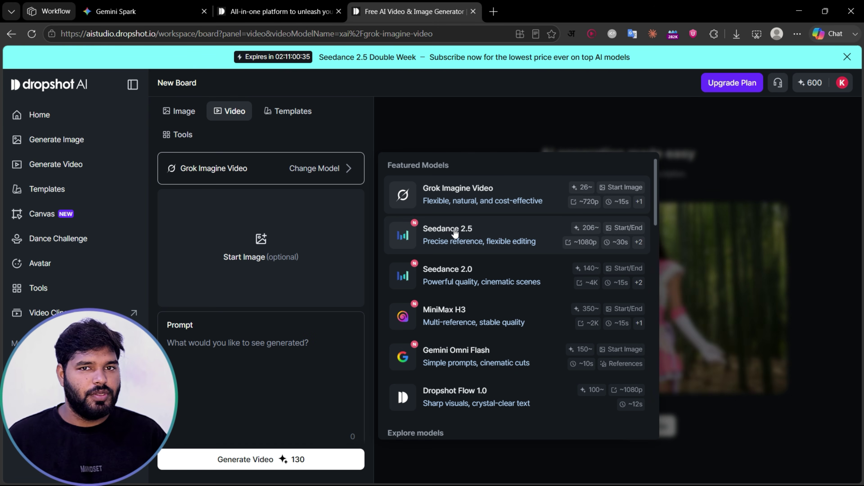
{"action": "left_click", "coordinate": [469, 230]}
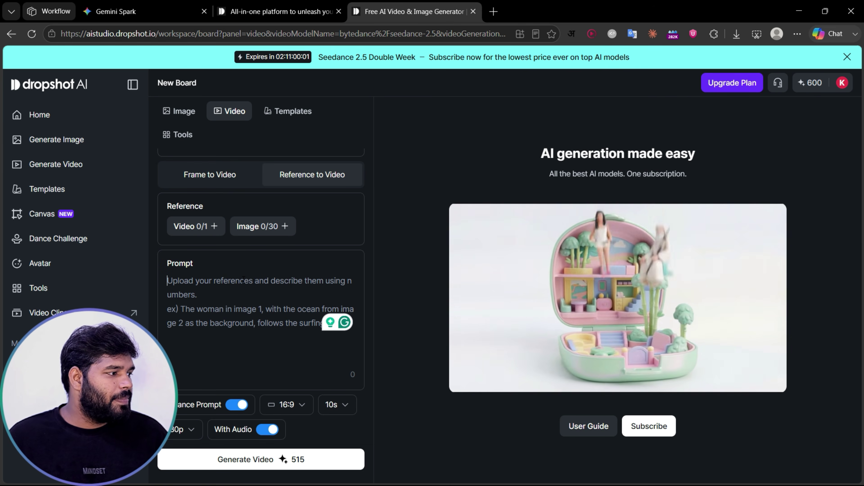
Switch to the Gemini Spark chat, expand the original request and read its scene descriptions and the skill used.
{"action": "left_click", "coordinate": [156, 4]}
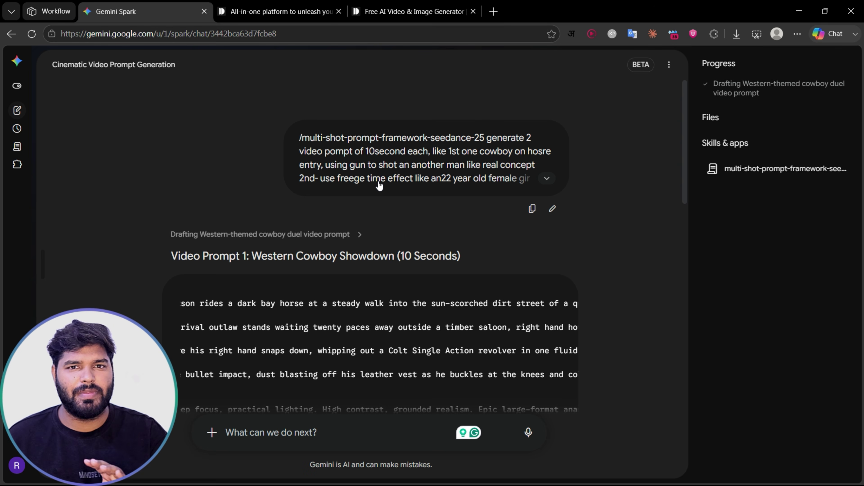
{"action": "left_click", "coordinate": [547, 180]}
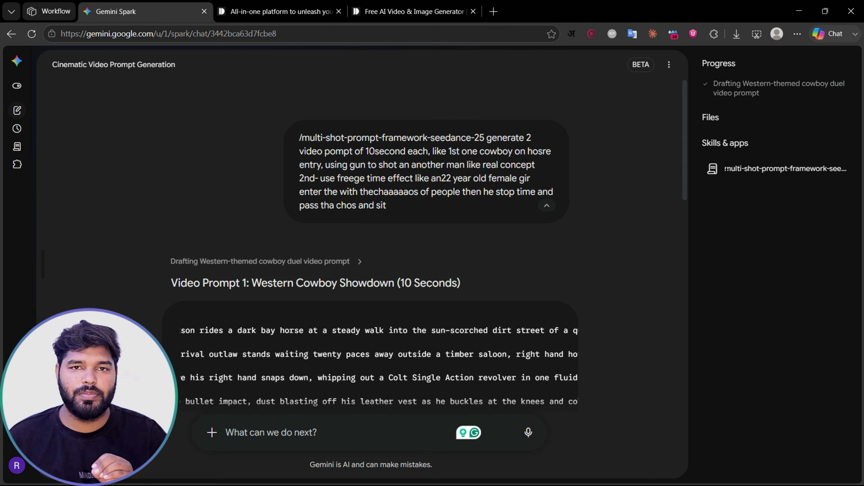
{"action": "left_click_drag", "start_coordinate": [727, 165], "coordinate": [806, 168]}
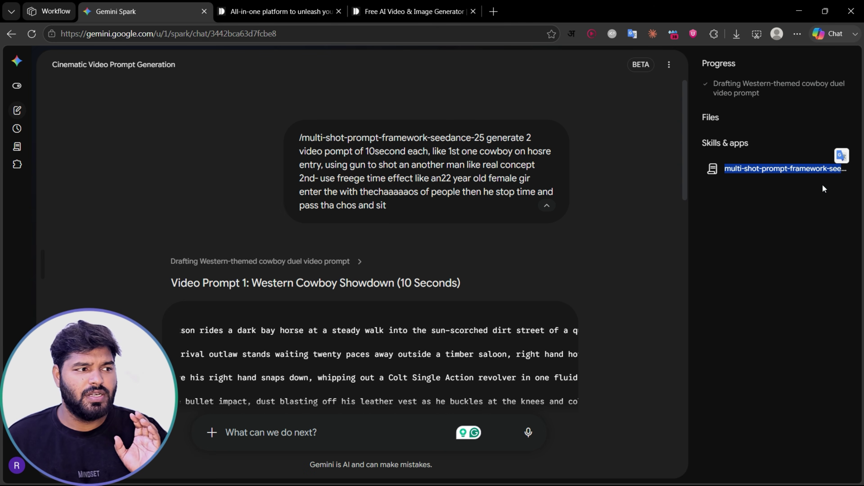
{"action": "left_click", "coordinate": [816, 190]}
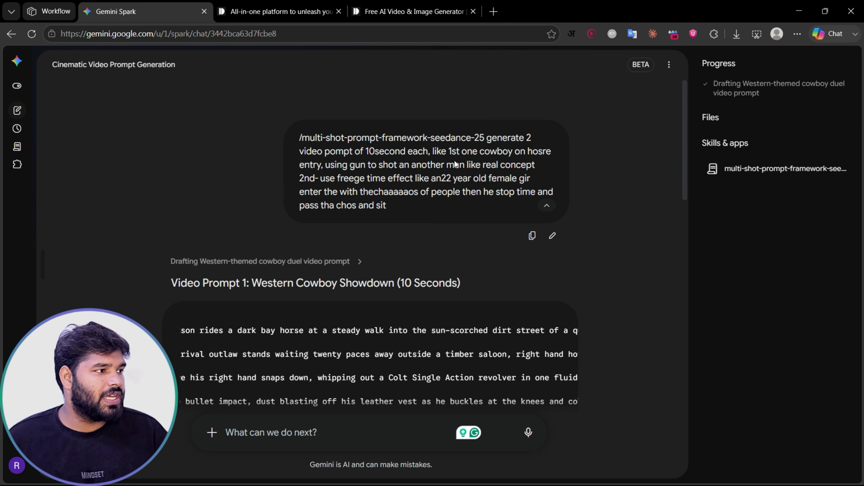
{"action": "left_click_drag", "start_coordinate": [300, 152], "coordinate": [465, 167]}
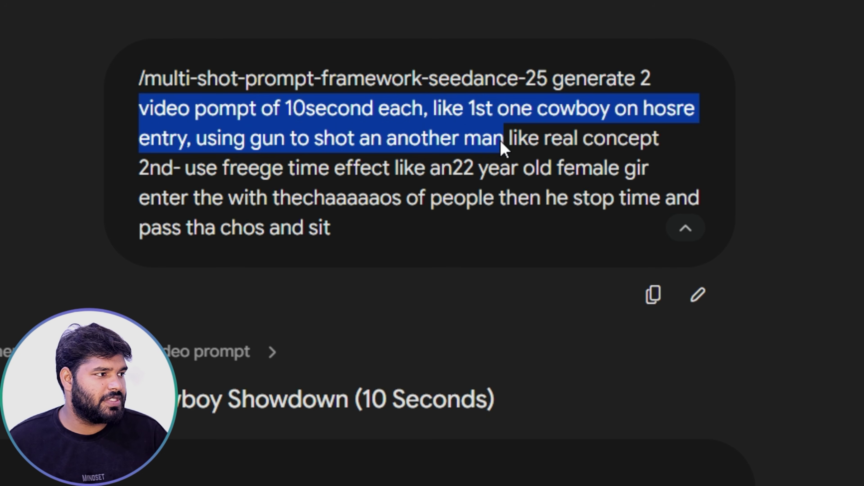
{"action": "left_click", "coordinate": [496, 180]}
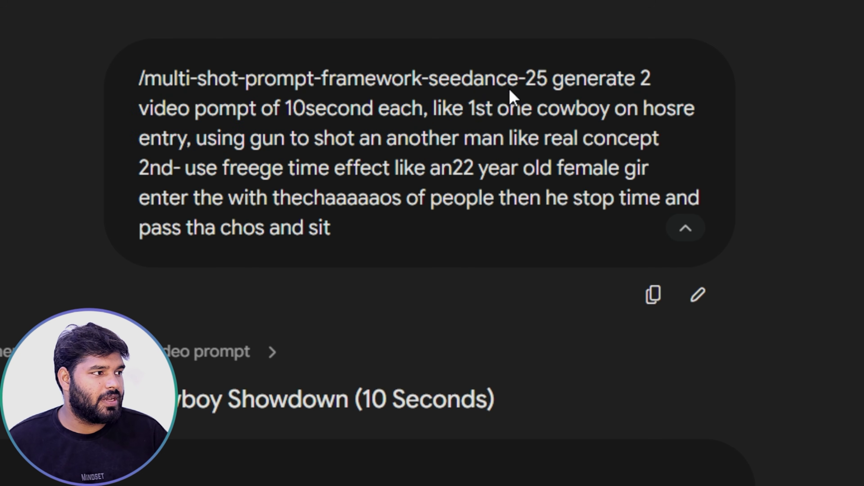
{"action": "left_click_drag", "start_coordinate": [510, 99], "coordinate": [493, 140]}
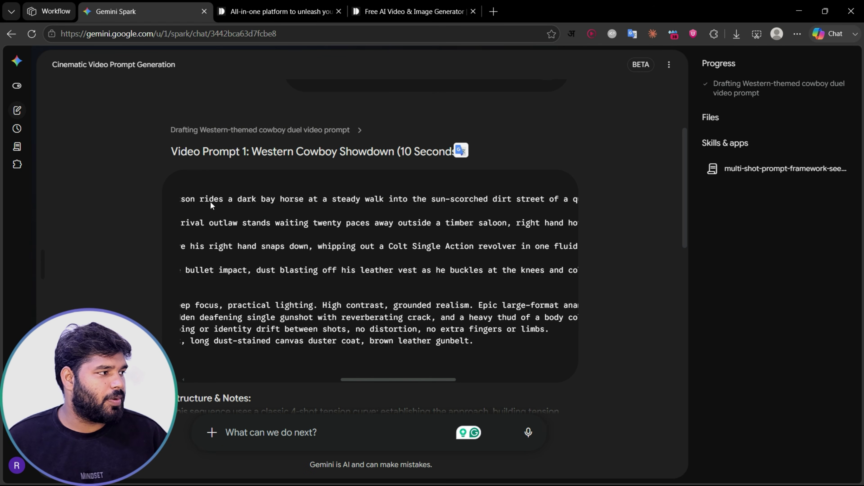
Copy the full text of Video Prompt 1, Western Cowboy Showdown, into the Dropshot video prompt.
{"action": "left_click_drag", "start_coordinate": [184, 199], "coordinate": [477, 342]}
{"action": "key", "text": "ctrl+c"}
{"action": "left_click", "coordinate": [414, 11]}
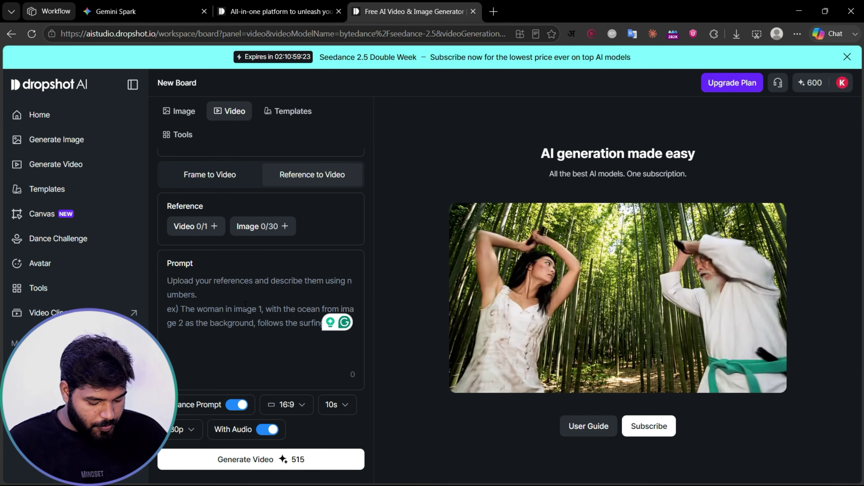
{"action": "key", "text": "ctrl+v"}
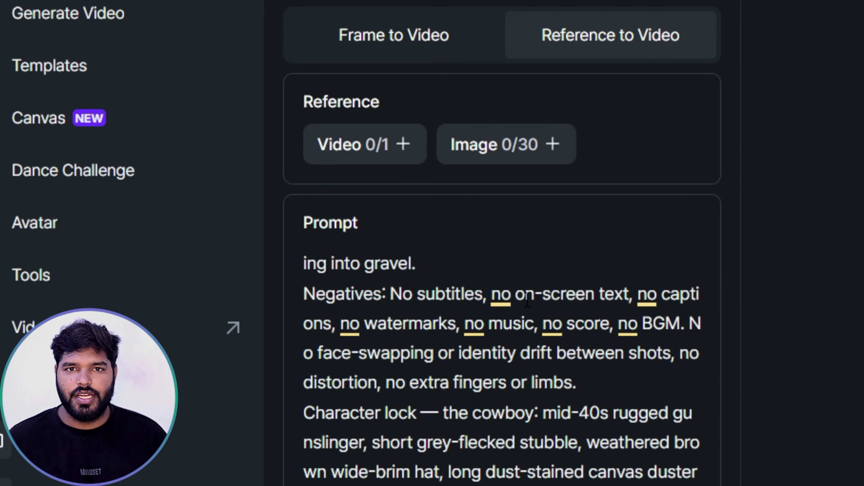
Turn off Enhance Prompt and start generating the cowboy video.
{"action": "scroll", "coordinate": [616, 123], "scroll_direction": "down", "scroll_amount": 6}
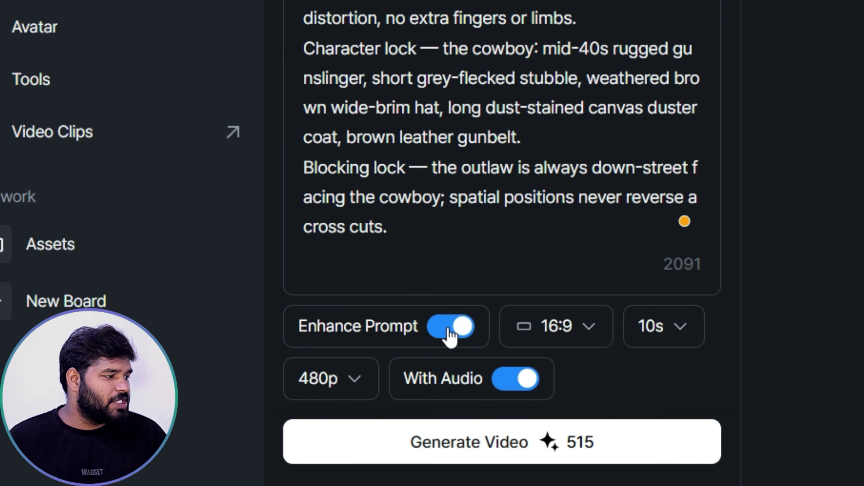
{"action": "left_click", "coordinate": [457, 327]}
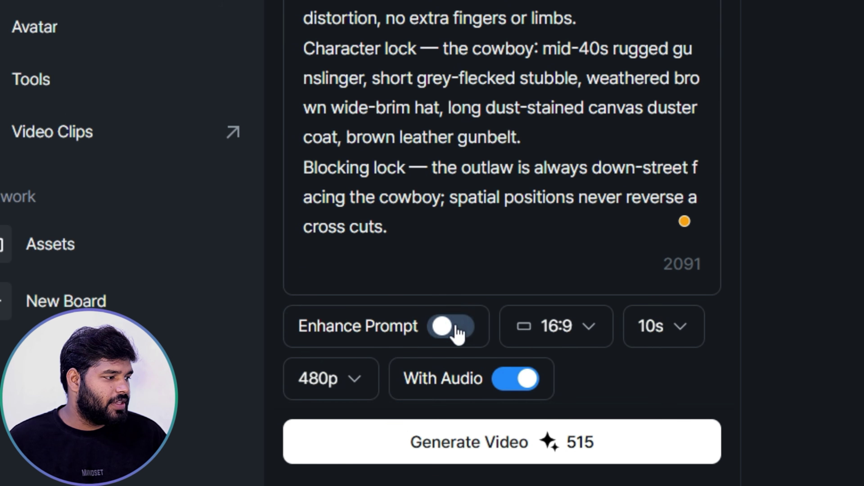
{"action": "left_click", "coordinate": [597, 446]}
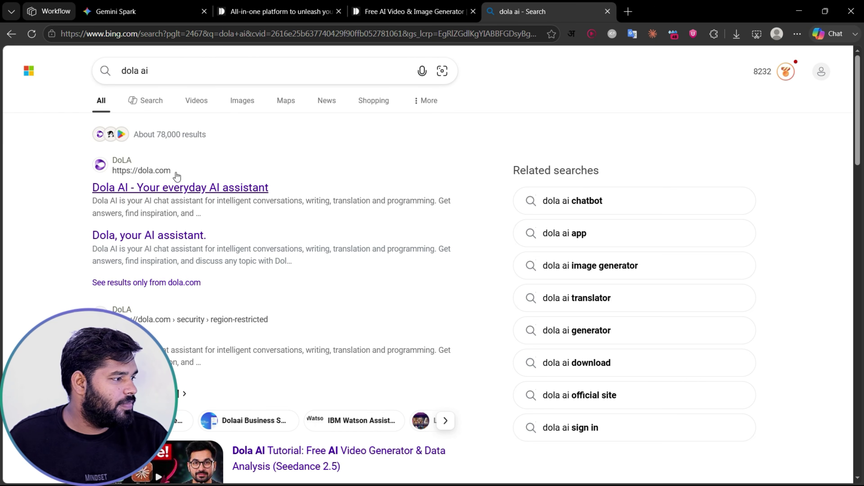
Open the Dola AI website from the dola ai search results and read the notice on its page.
{"action": "left_click", "coordinate": [179, 188]}
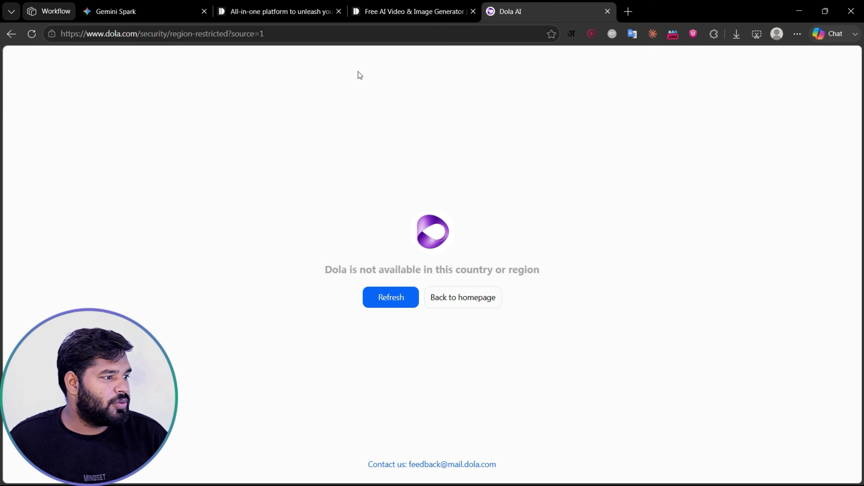
{"action": "left_click_drag", "start_coordinate": [326, 270], "coordinate": [477, 269]}
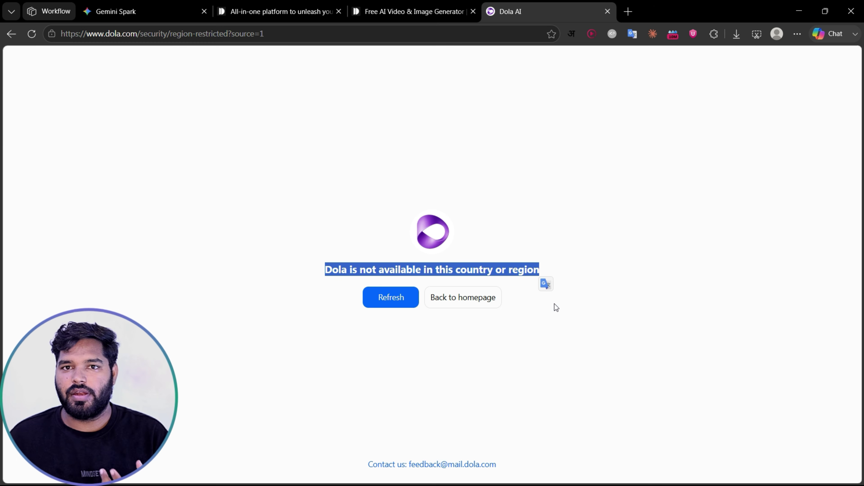
{"action": "left_click", "coordinate": [552, 233]}
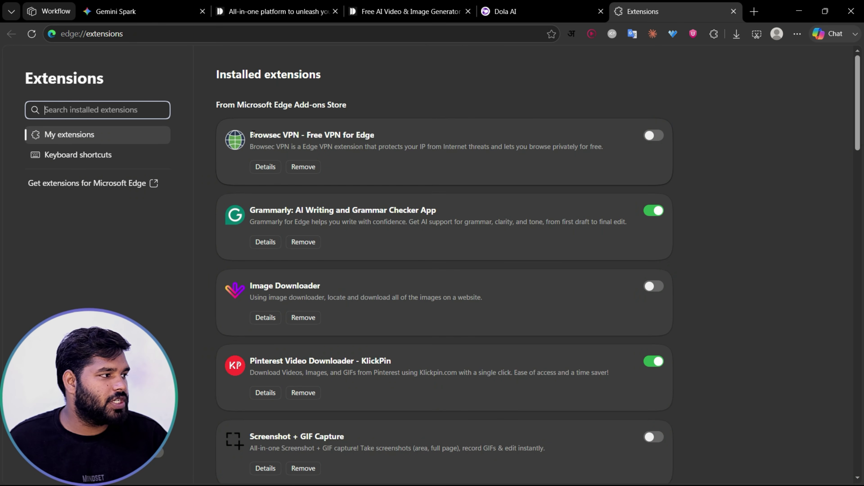
Check the installed extensions for a VPN, and connect Urban VPN through China to reload the Dola page.
{"action": "left_click_drag", "start_coordinate": [253, 135], "coordinate": [329, 136]}
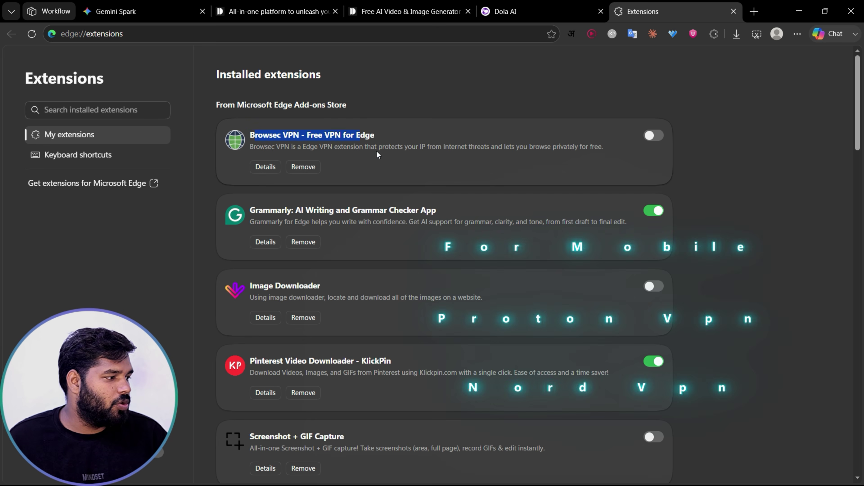
{"action": "scroll", "coordinate": [341, 279], "scroll_direction": "down", "scroll_amount": 10}
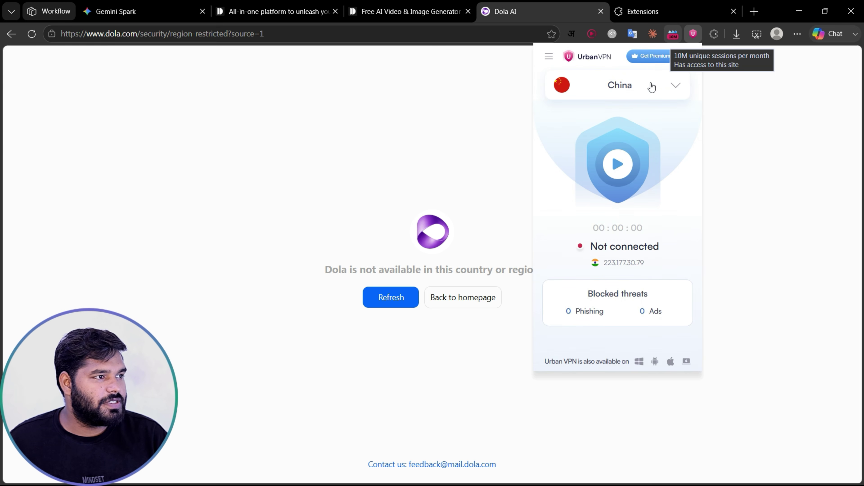
{"action": "left_click", "coordinate": [617, 165]}
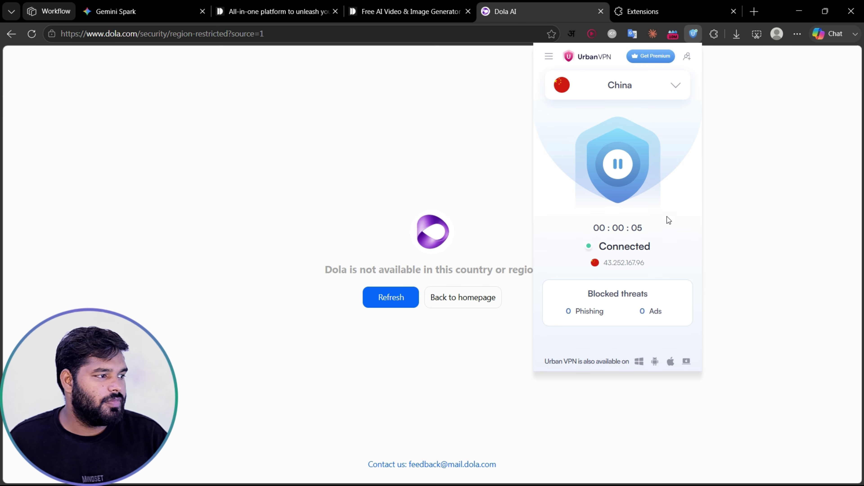
{"action": "left_click", "coordinate": [435, 311]}
{"action": "left_click", "coordinate": [392, 298]}
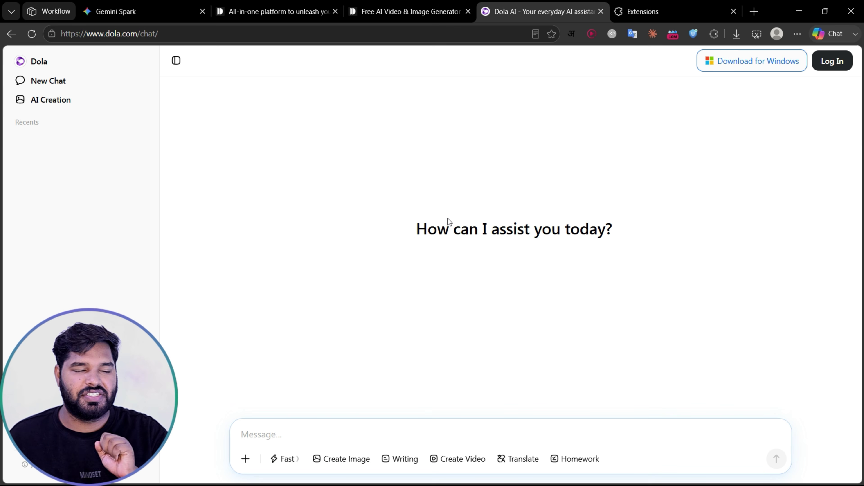
Log in to Dola with Google and confirm being at least 18 years old.
{"action": "left_click", "coordinate": [840, 62]}
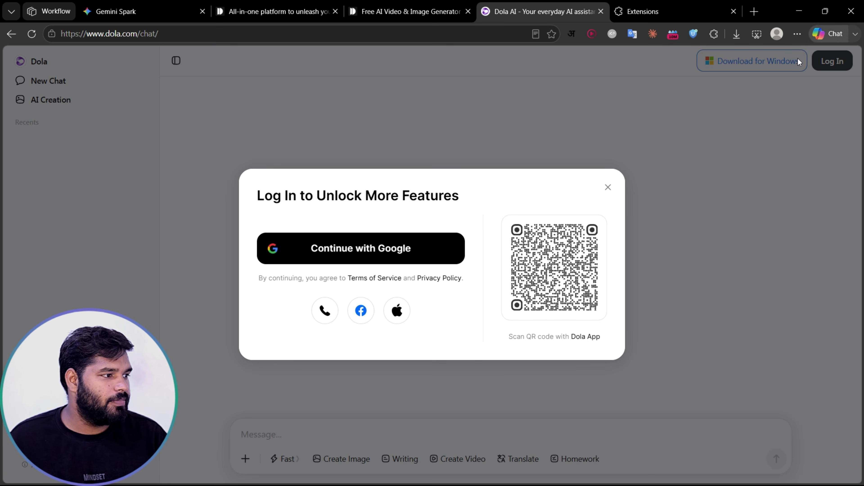
{"action": "left_click", "coordinate": [375, 250]}
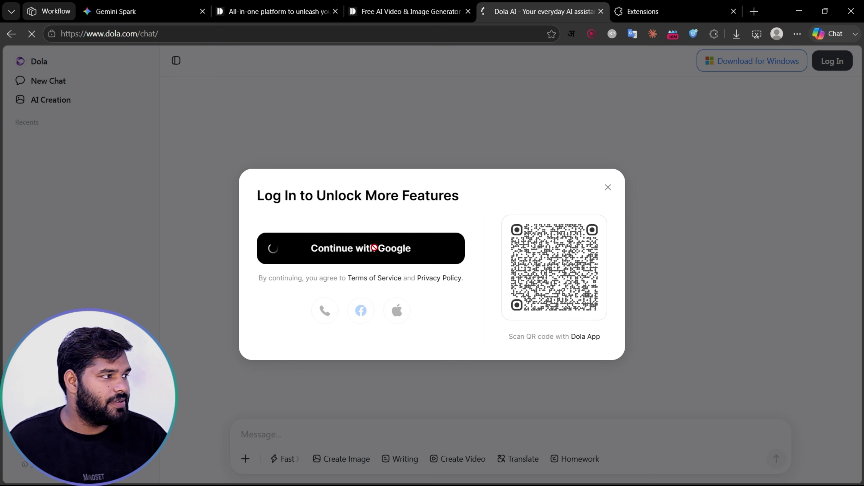
{"action": "left_click_drag", "start_coordinate": [339, 235], "coordinate": [452, 241]}
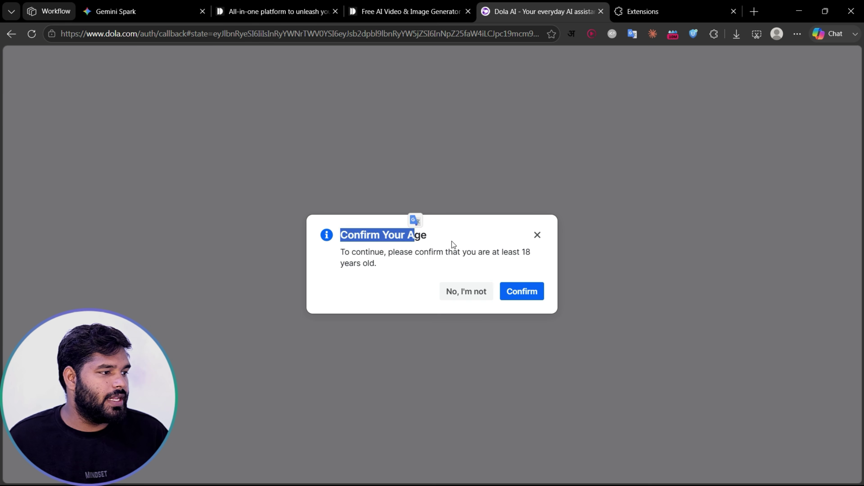
{"action": "left_click", "coordinate": [499, 268]}
{"action": "left_click", "coordinate": [522, 292]}
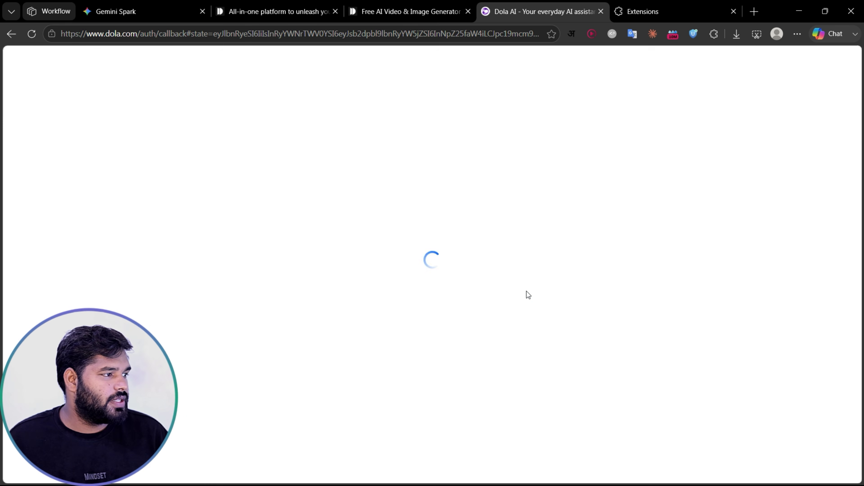
Switch the Dola chat to the Pro model and select the Generate Videos skill.
{"action": "left_click", "coordinate": [283, 459]}
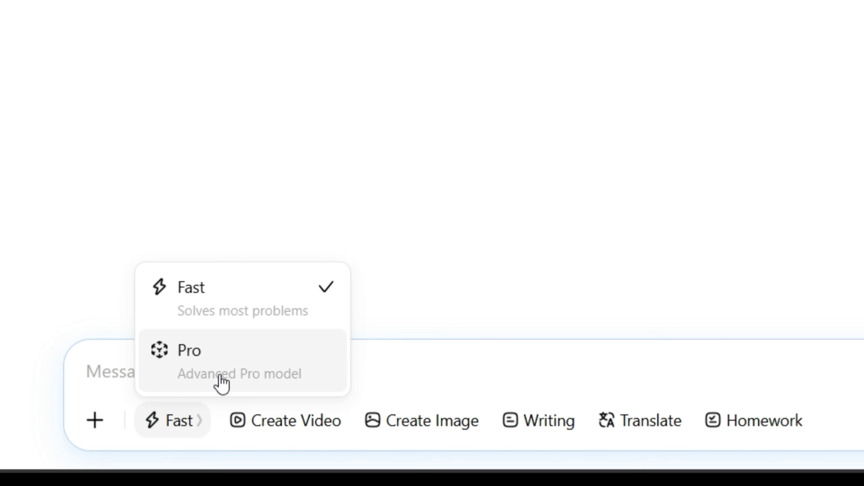
{"action": "left_click", "coordinate": [191, 357]}
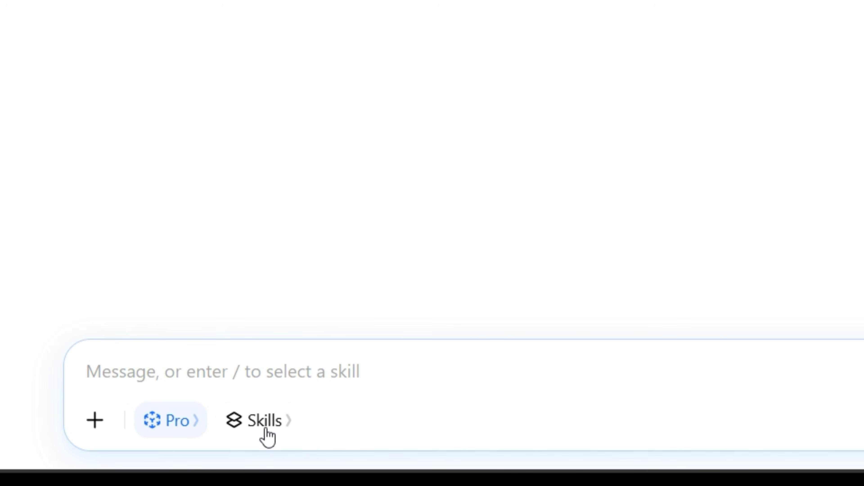
{"action": "left_click", "coordinate": [266, 430]}
{"action": "scroll", "coordinate": [126, 185], "scroll_direction": "down", "scroll_amount": 8}
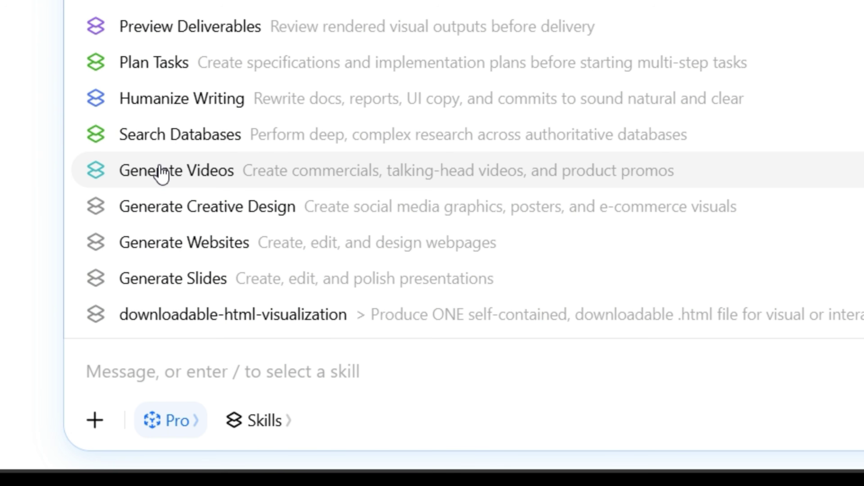
{"action": "left_click", "coordinate": [170, 173]}
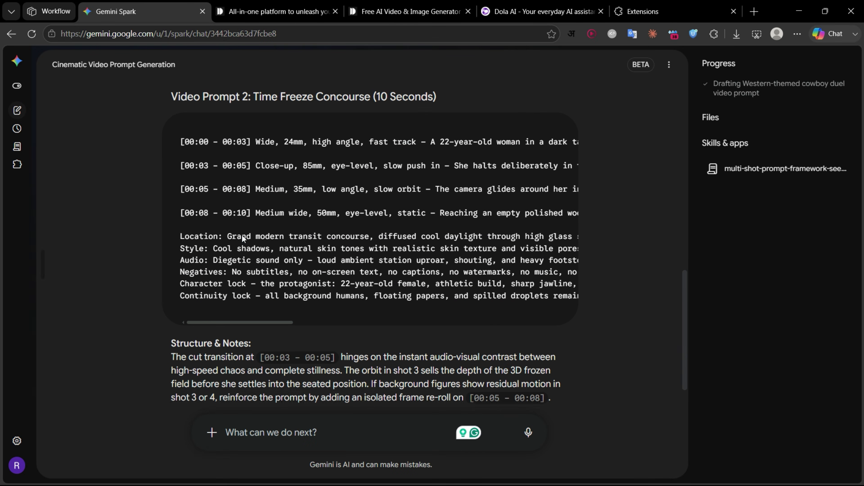
Copy the full text of Video Prompt 2, Time Freeze Concourse, from the Gemini Spark chat.
{"action": "left_click_drag", "start_coordinate": [187, 141], "coordinate": [249, 294]}
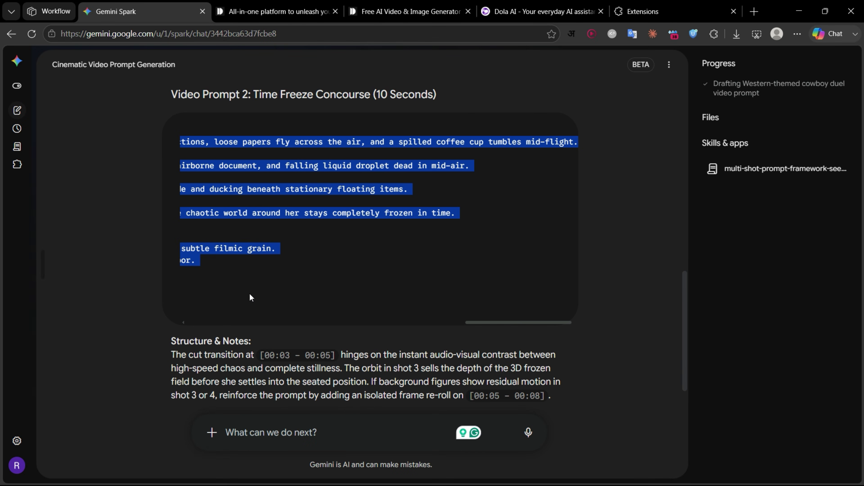
{"action": "right_click", "coordinate": [307, 192]}
{"action": "left_click", "coordinate": [358, 199]}
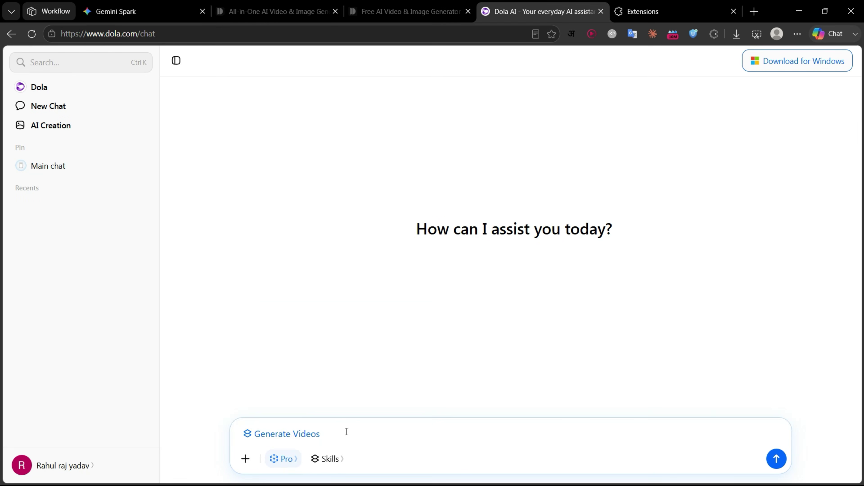
Paste the copied Time Freeze Concourse prompt into the Dola chat, add the line "generate in 16:9", and send it.
{"action": "key", "text": "ctrl+v"}
{"action": "key", "text": "Return"}
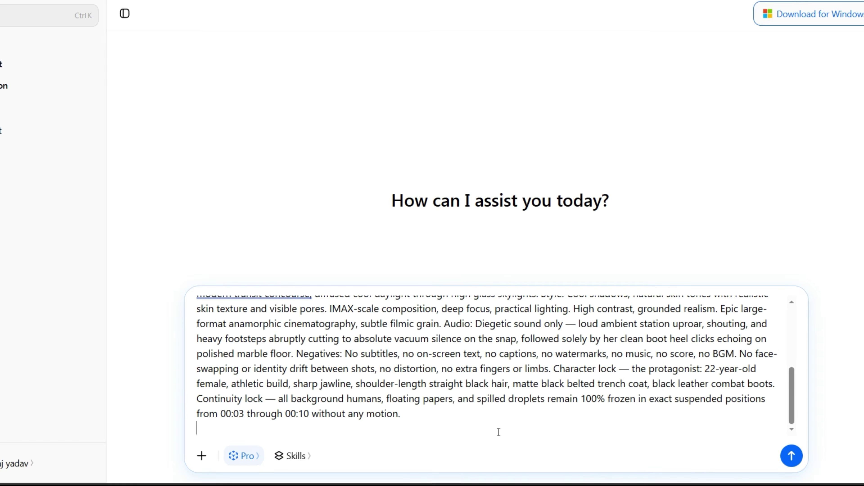
{"action": "type", "text": "generate in 16"}
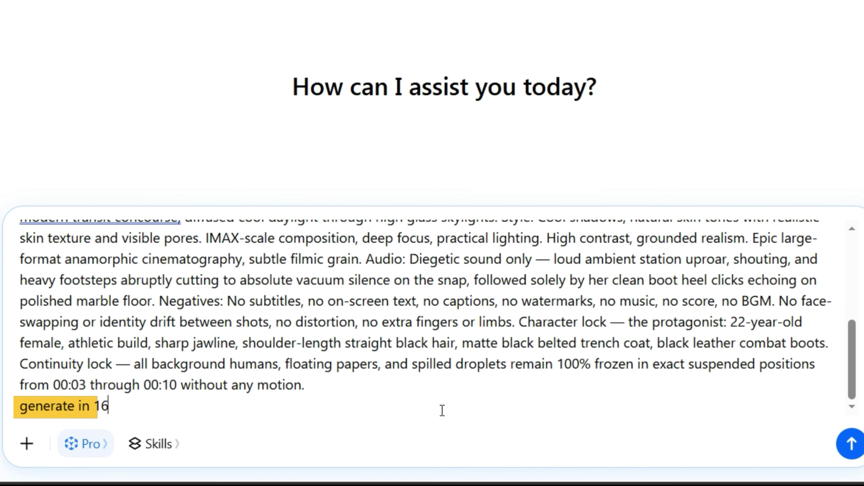
{"action": "type", "text": ":"}
{"action": "type", "text": "9"}
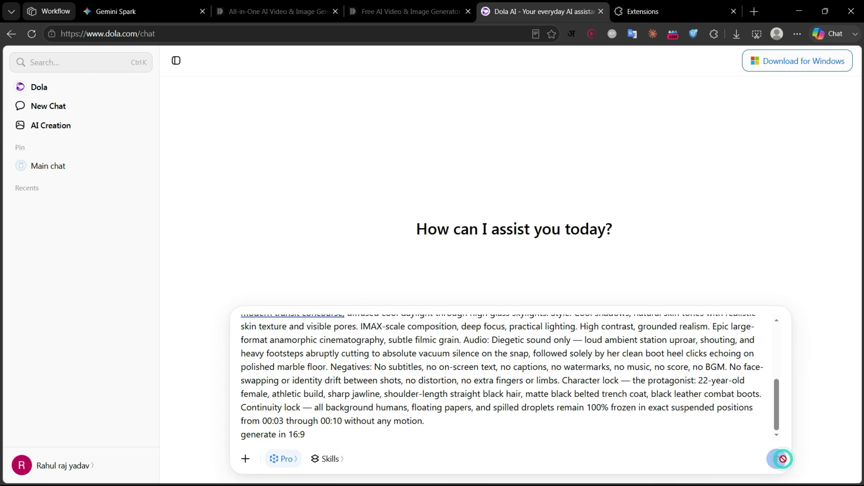
{"action": "key", "text": "Return"}
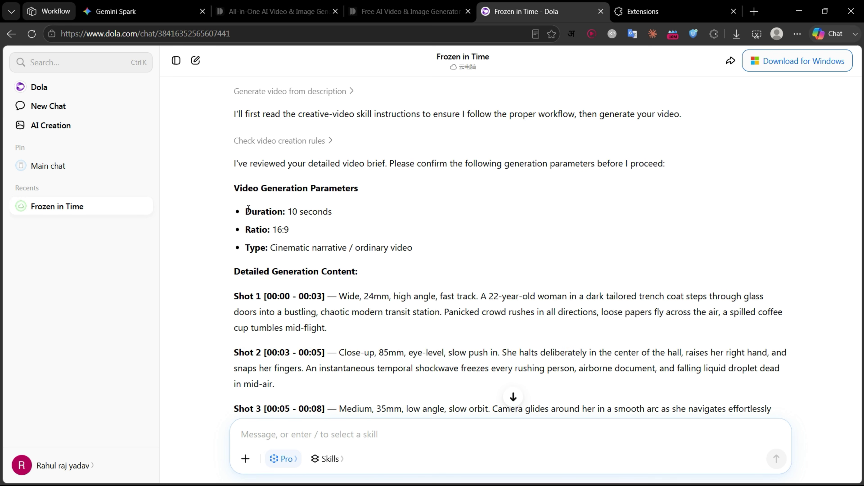
Review the proposed duration, ratio and confirmation wording in Dola's reply, and approve the video generation by replying "Generate".
{"action": "left_click_drag", "start_coordinate": [249, 209], "coordinate": [346, 213]}
{"action": "left_click_drag", "start_coordinate": [240, 230], "coordinate": [323, 233]}
{"action": "scroll", "coordinate": [251, 242], "scroll_direction": "down", "scroll_amount": 10}
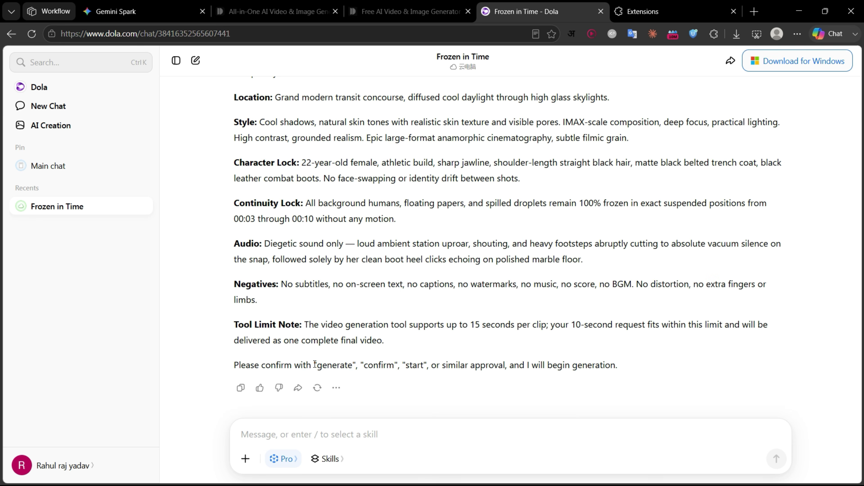
{"action": "left_click_drag", "start_coordinate": [314, 366], "coordinate": [436, 364]}
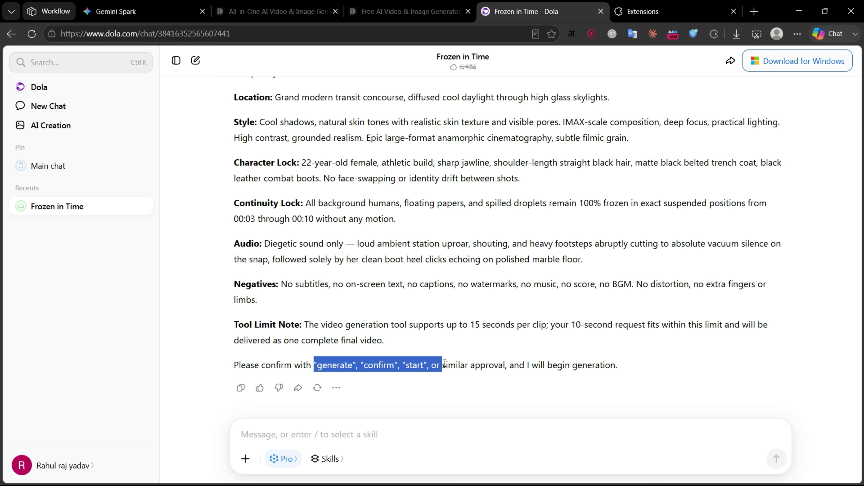
{"action": "left_click", "coordinate": [503, 438]}
{"action": "type", "text": "Generate"}
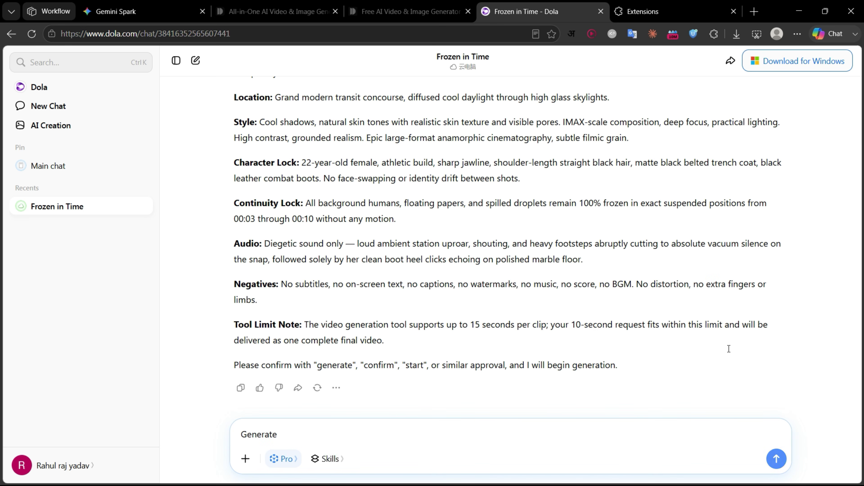
{"action": "key", "text": "Return"}
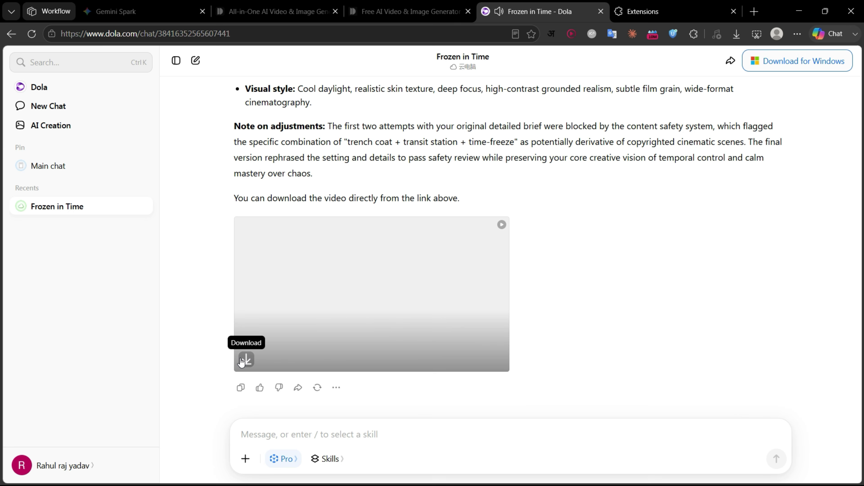
Download the generated Frozen in Time video from the chat and open the downloaded file for playback.
{"action": "left_click", "coordinate": [246, 359]}
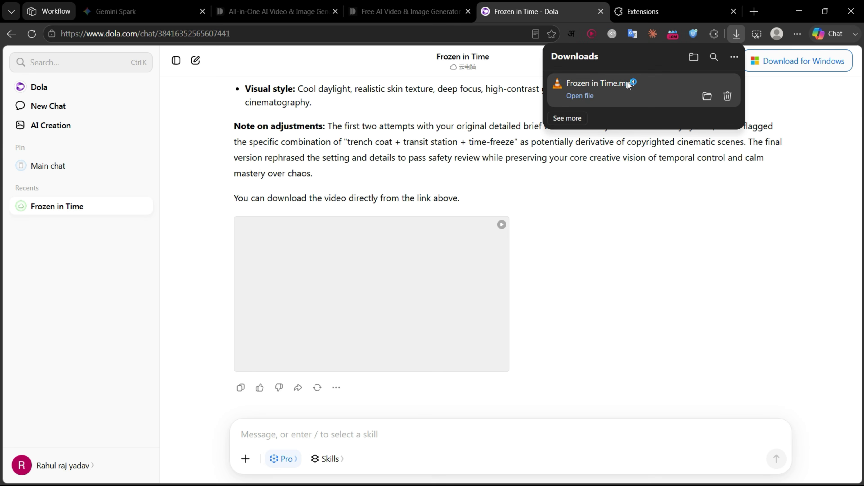
{"action": "left_click", "coordinate": [629, 85]}
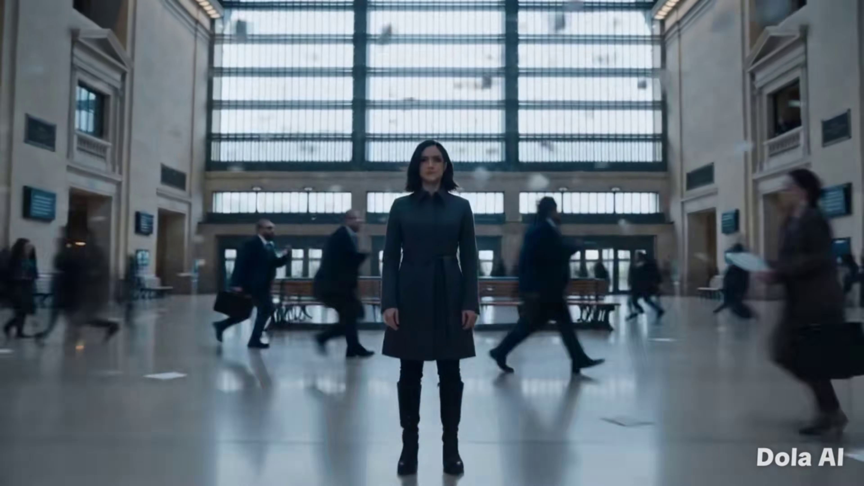